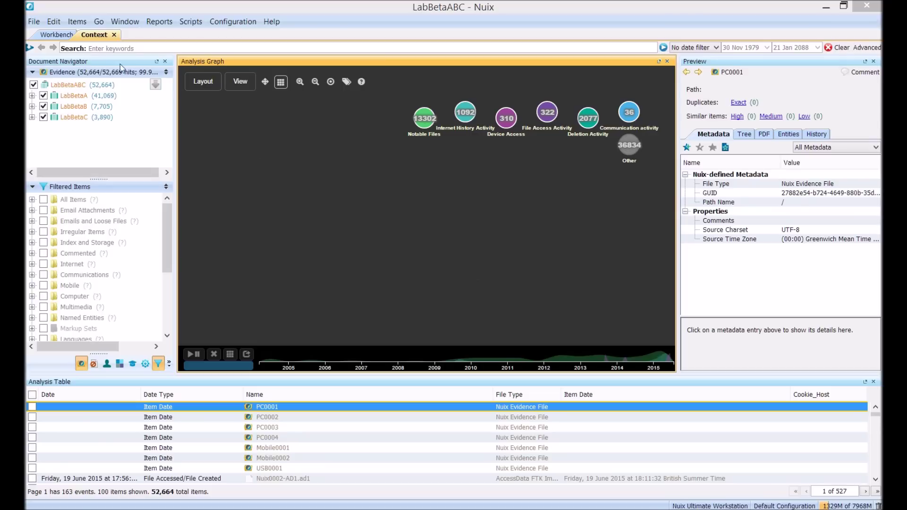
Step: In the Workbench, view results by Entities with the Company type selected, then reopen View by
left_click(55, 36)
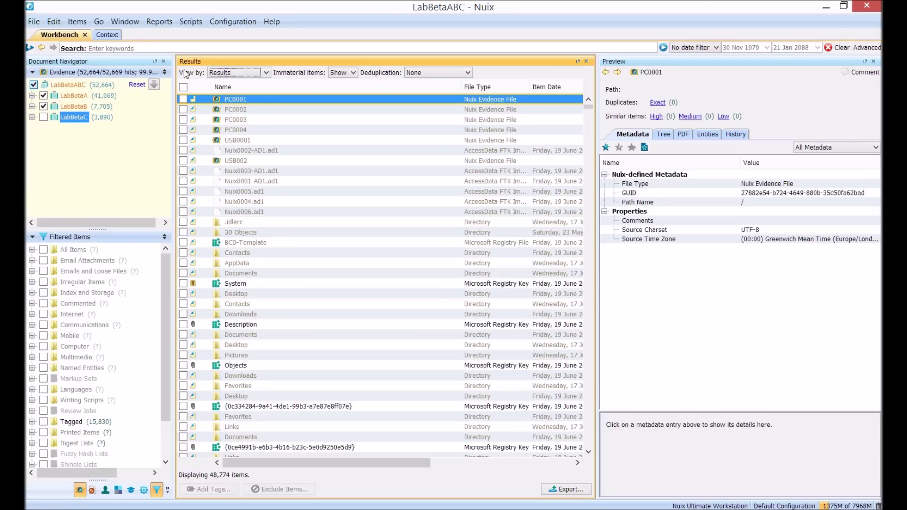
left_click(228, 75)
left_click(53, 163)
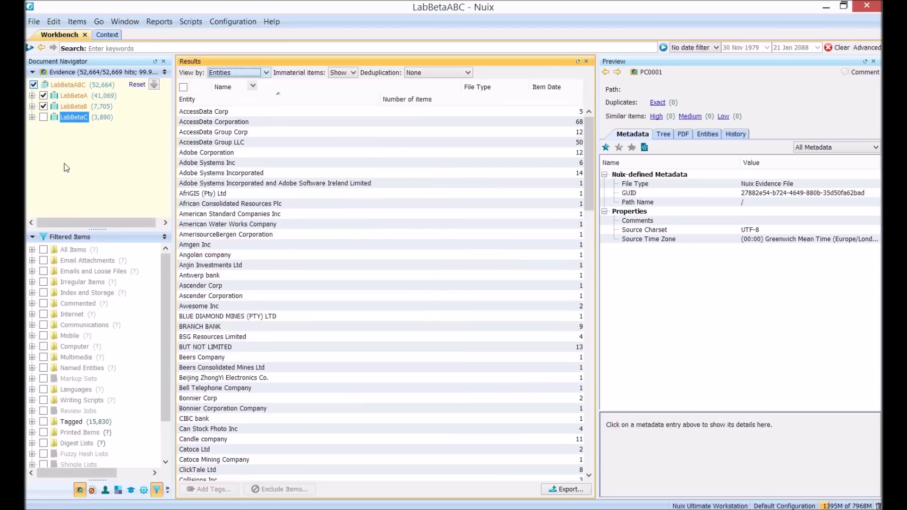
left_click(231, 86)
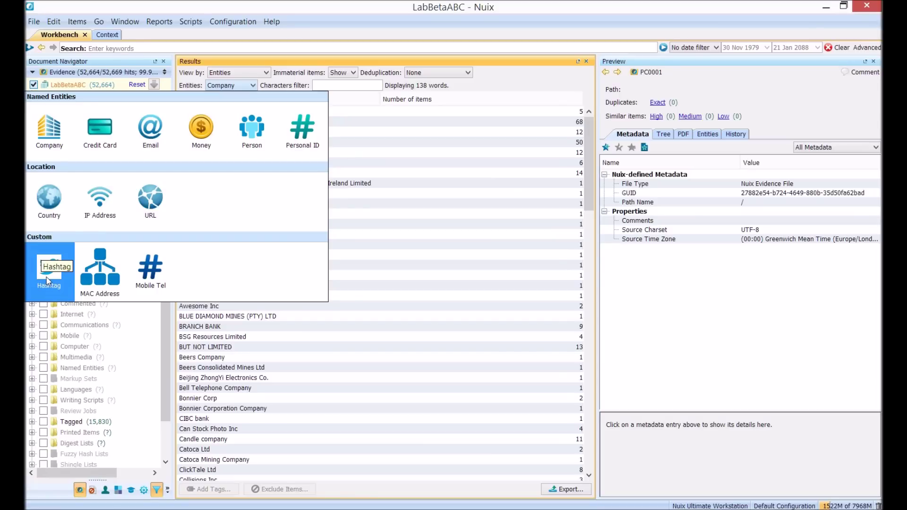
left_click(220, 73)
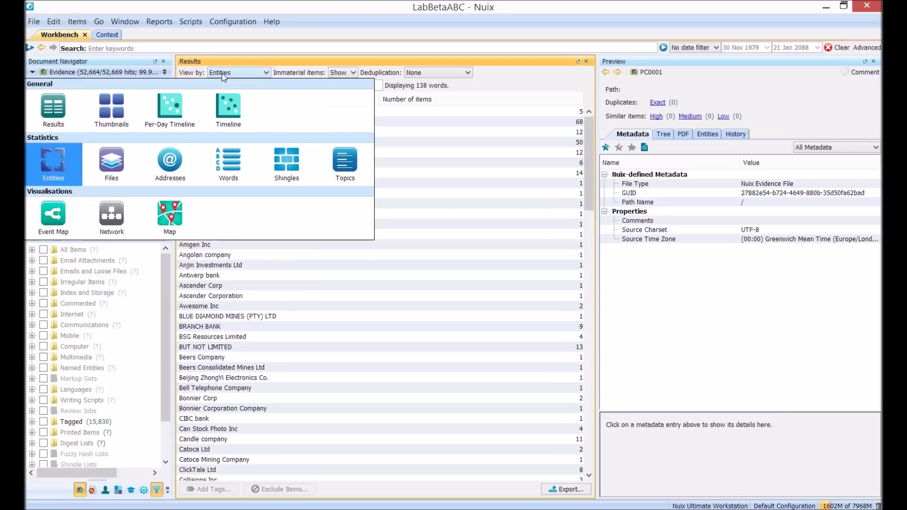
Step: Switch to Network view and show the Skype contact's 21 chat messages in a new Context graph
left_click(114, 214)
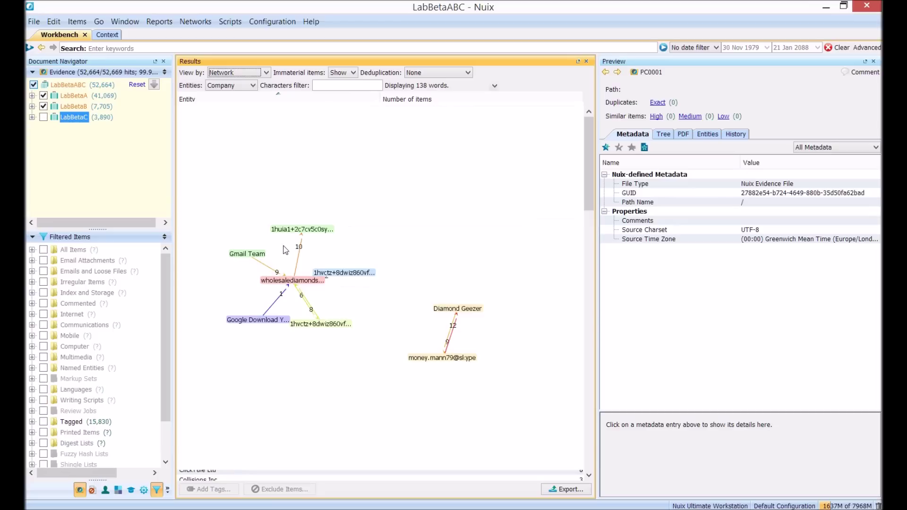
double_click(461, 310)
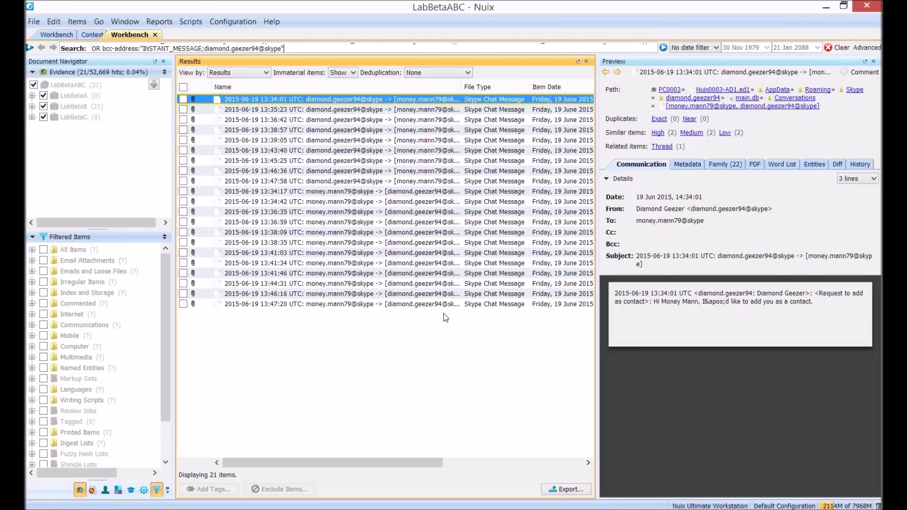
left_click(183, 88)
key("ctrl+a")
right_click(265, 153)
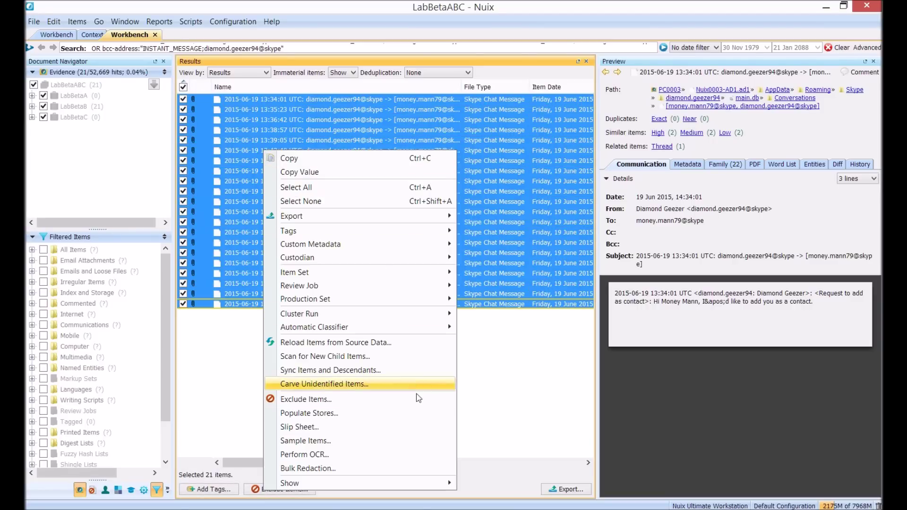
mouse_move(432, 482)
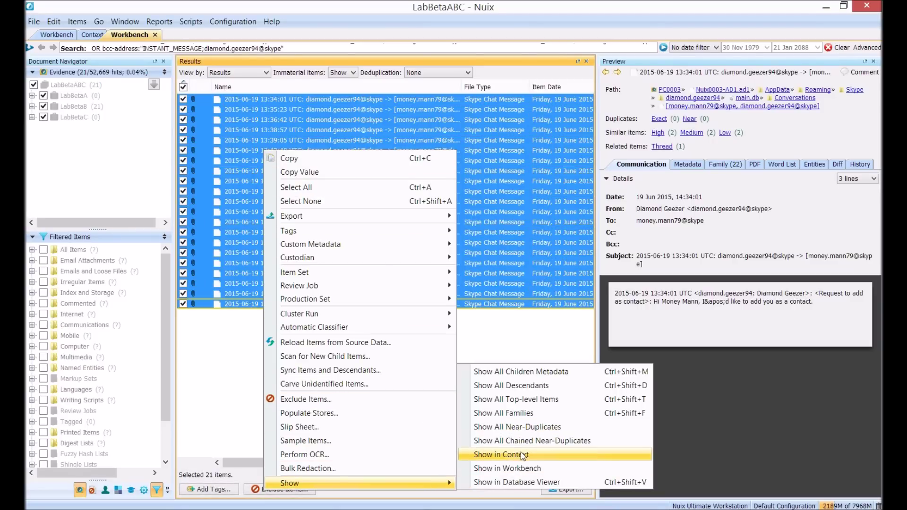
left_click(522, 455)
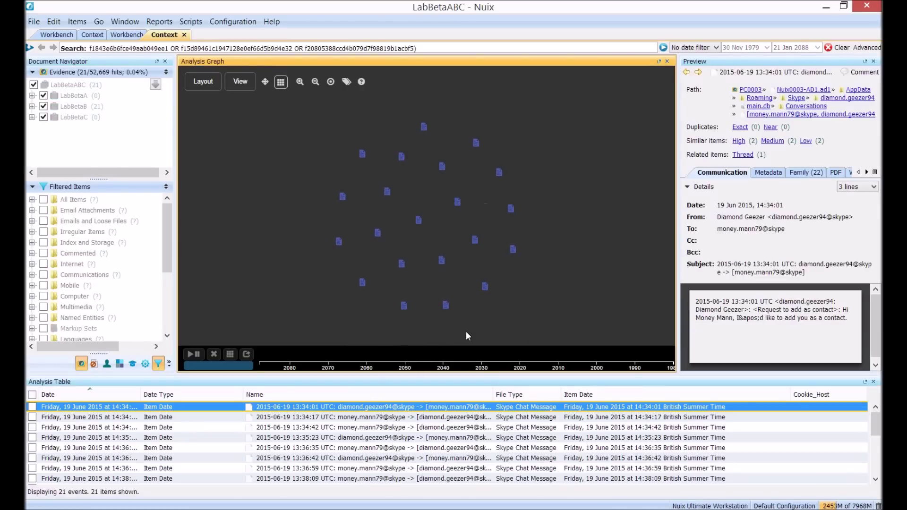
Step: Apply the Evidence layout, then add the money (3) entities to all 21 message nodes
left_click(203, 81)
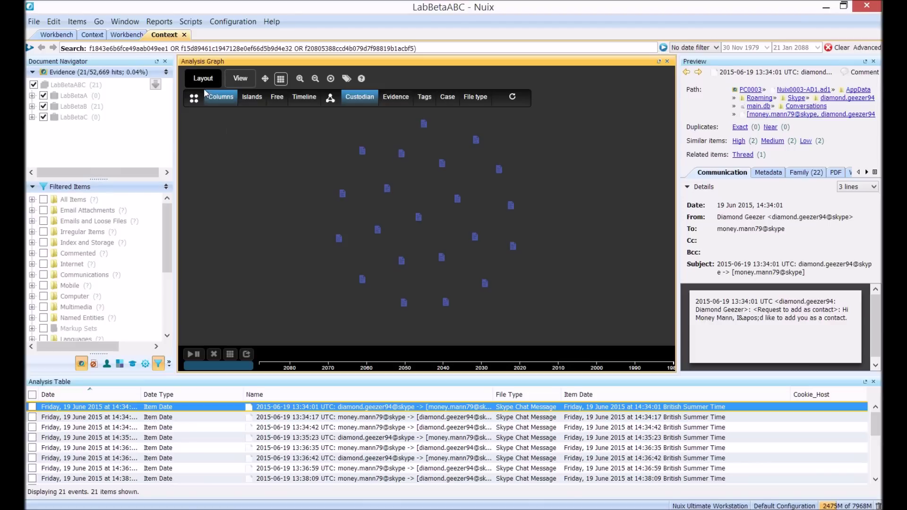
left_click(399, 103)
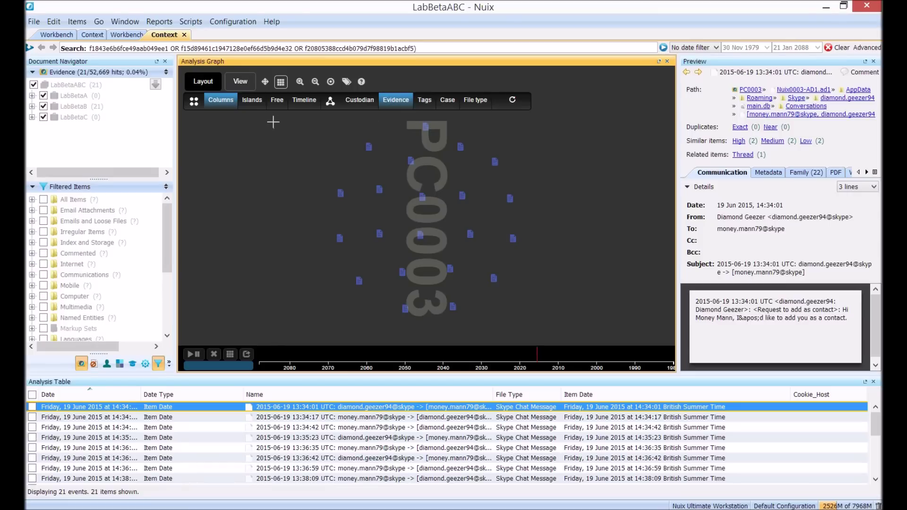
left_click_drag(273, 122, 550, 325)
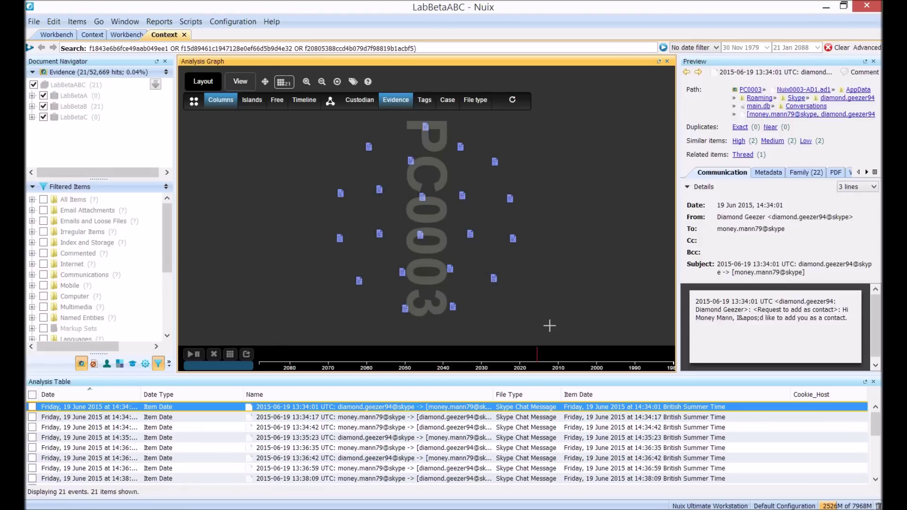
left_click(461, 146)
mouse_move(517, 118)
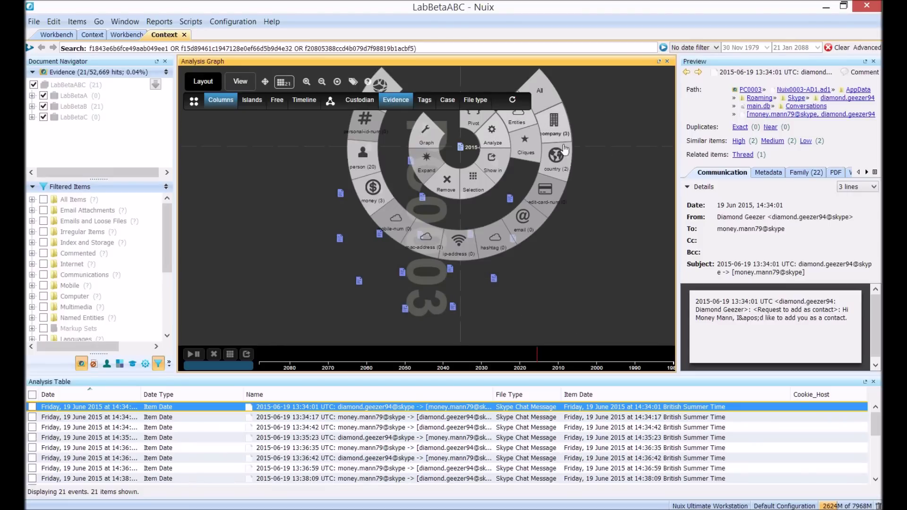
left_click(375, 197)
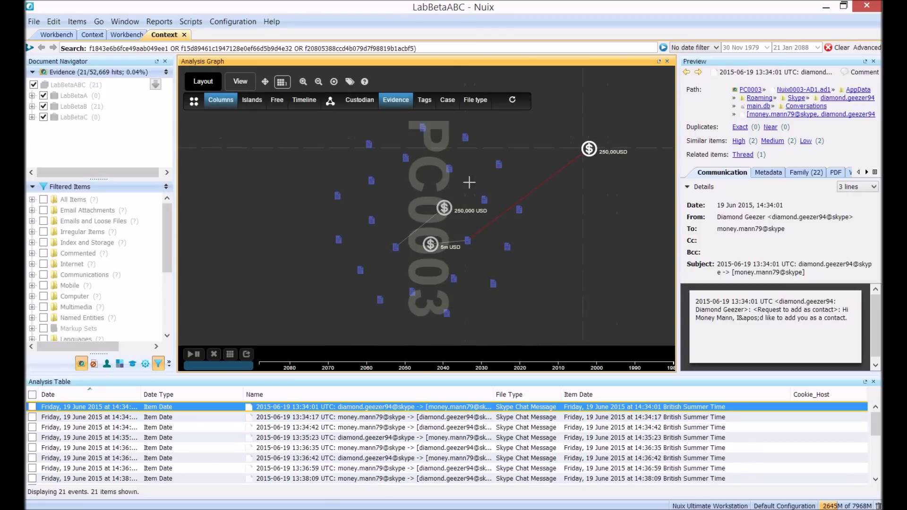
Step: Move the 250,000 USD and 5m USD nodes to the right and box-select all three money nodes
left_click_drag(444, 208, 591, 202)
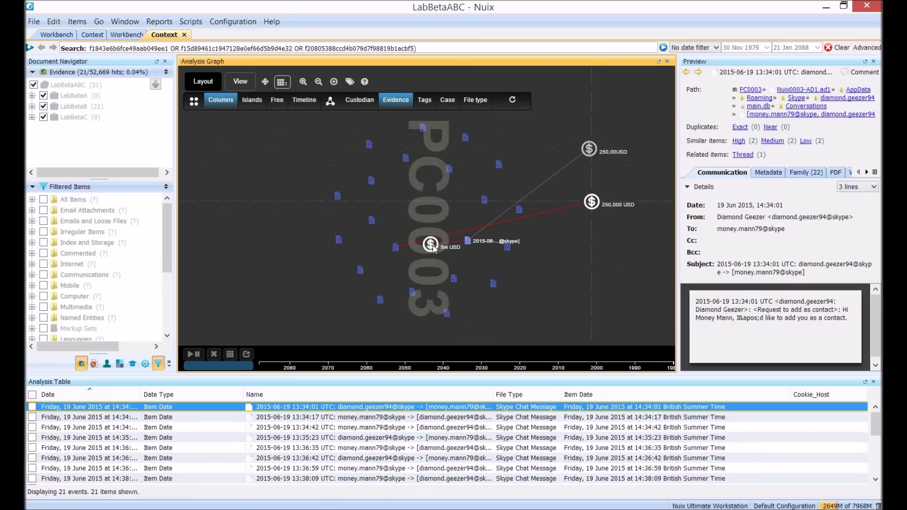
left_click_drag(433, 248, 600, 257)
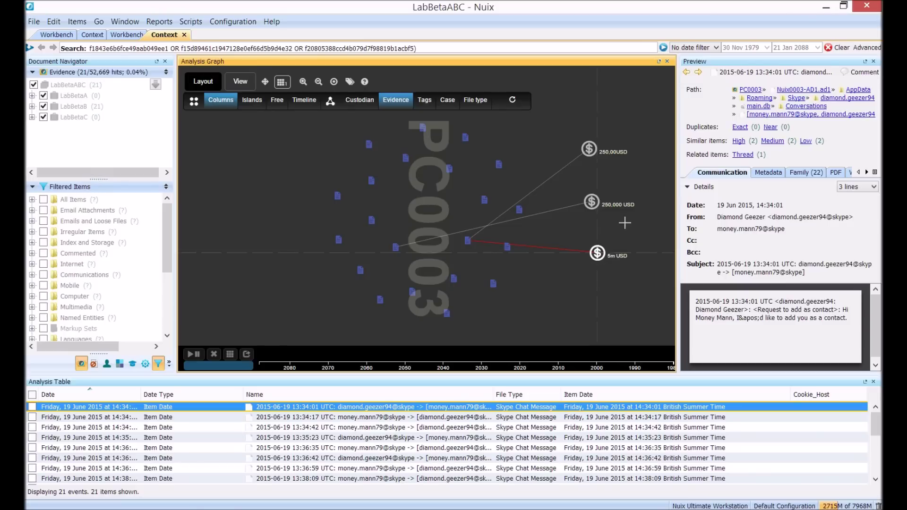
left_click_drag(560, 120, 642, 311)
Step: Show the money nodes' items in a new Context graph laid out in Columns by Evidence
right_click(598, 254)
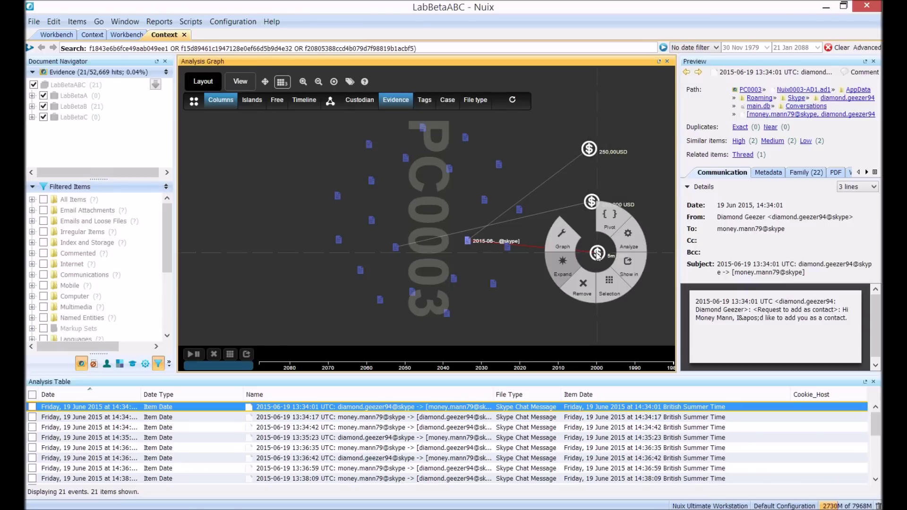
left_click(661, 272)
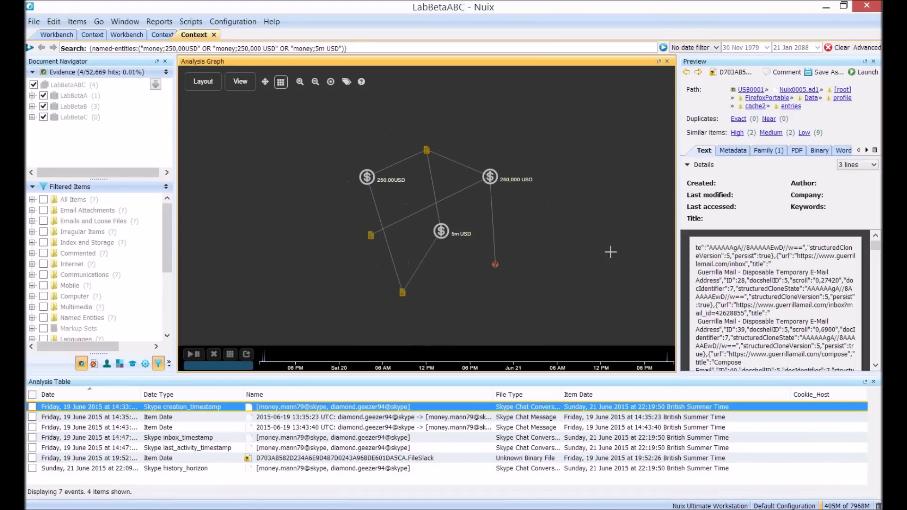
left_click(210, 83)
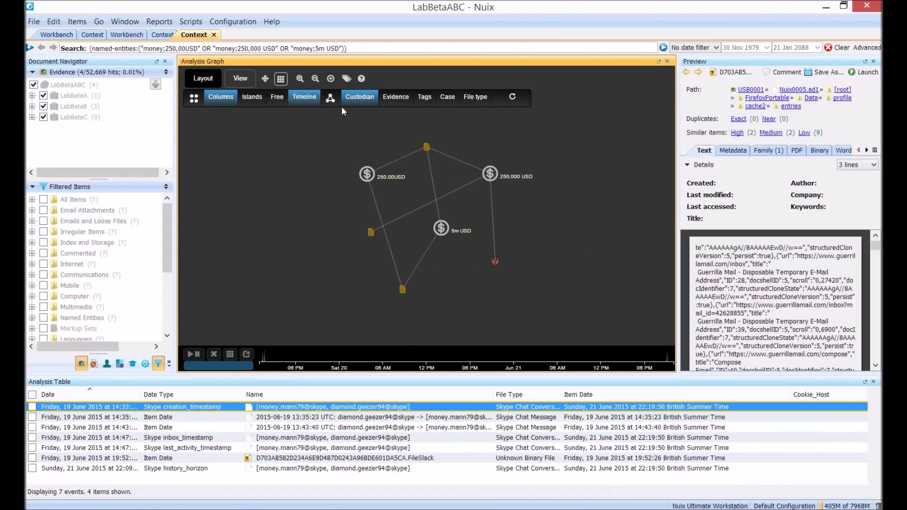
left_click(396, 97)
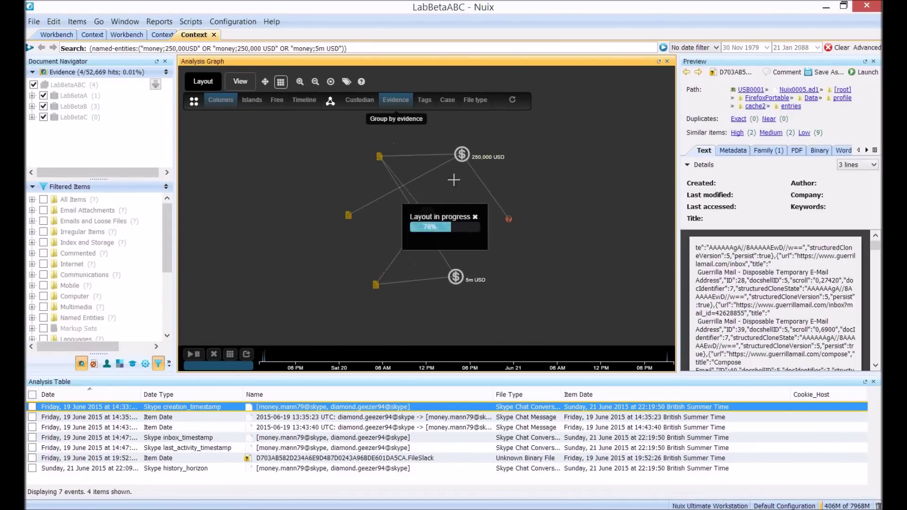
Step: Drag the 250,000 USD, 250,00USD and 5m USD nodes to the left side
left_click_drag(465, 160, 267, 146)
left_click_drag(339, 213, 249, 195)
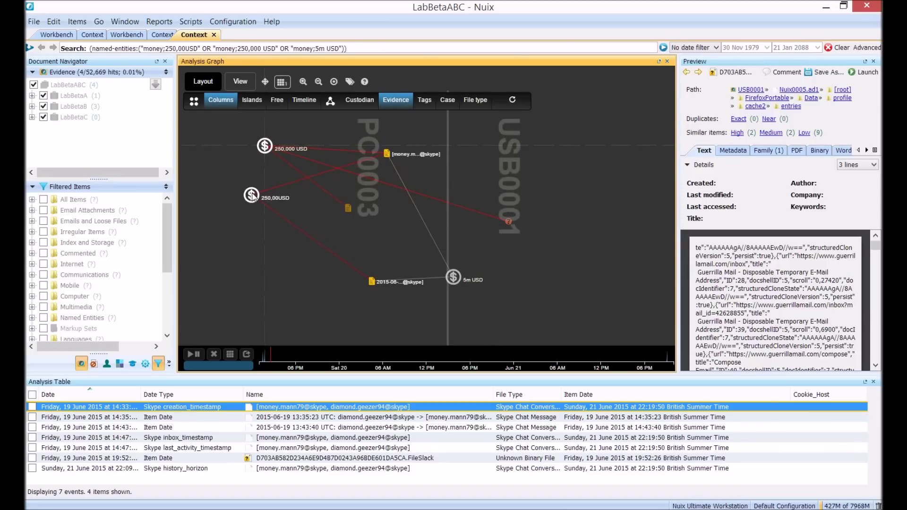
left_click_drag(453, 276, 244, 254)
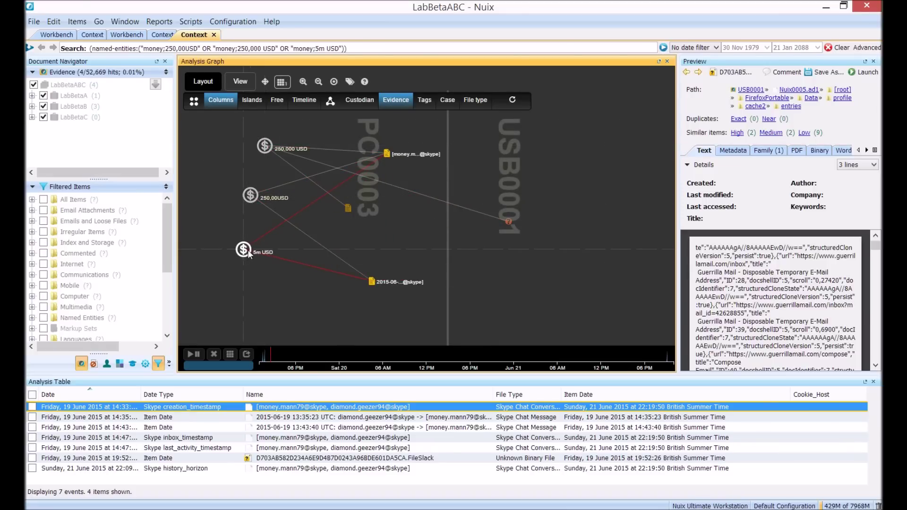
Step: Add the slack fragment's two email address entities and place them side by side
left_click(508, 223)
left_click(564, 208)
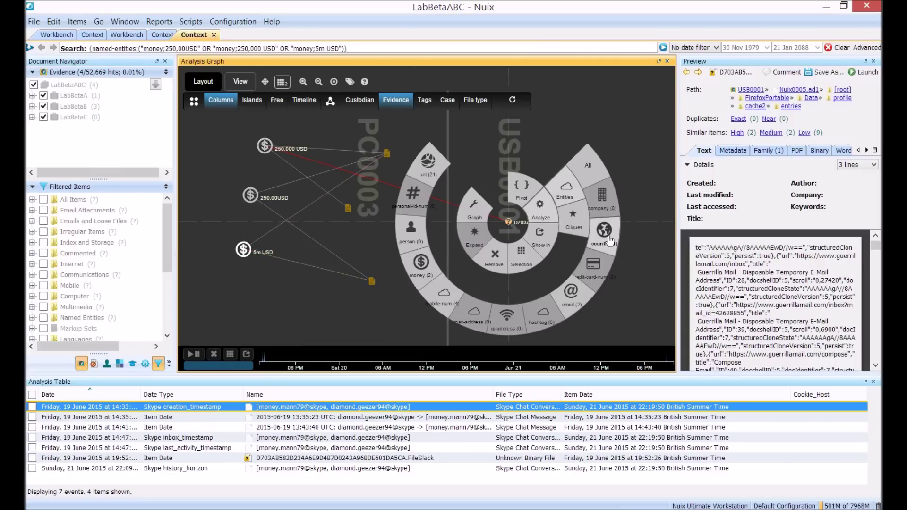
left_click(571, 301)
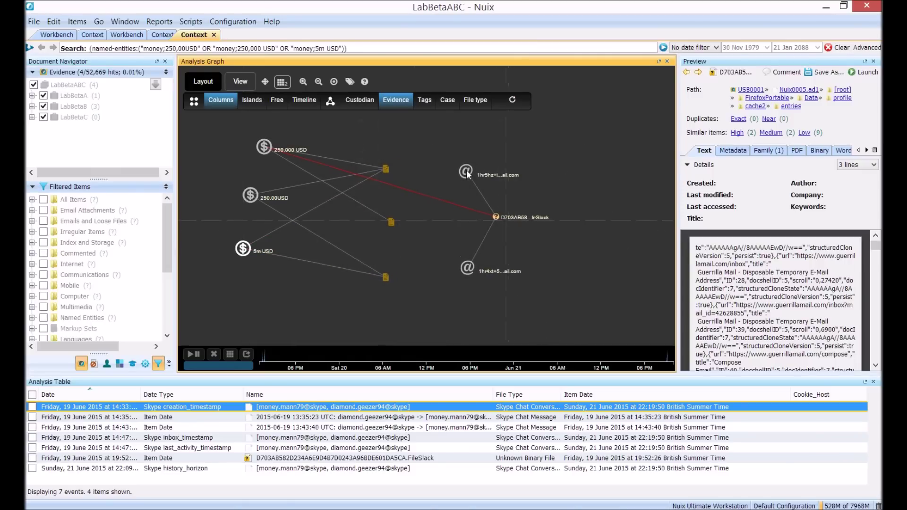
left_click_drag(473, 273, 550, 199)
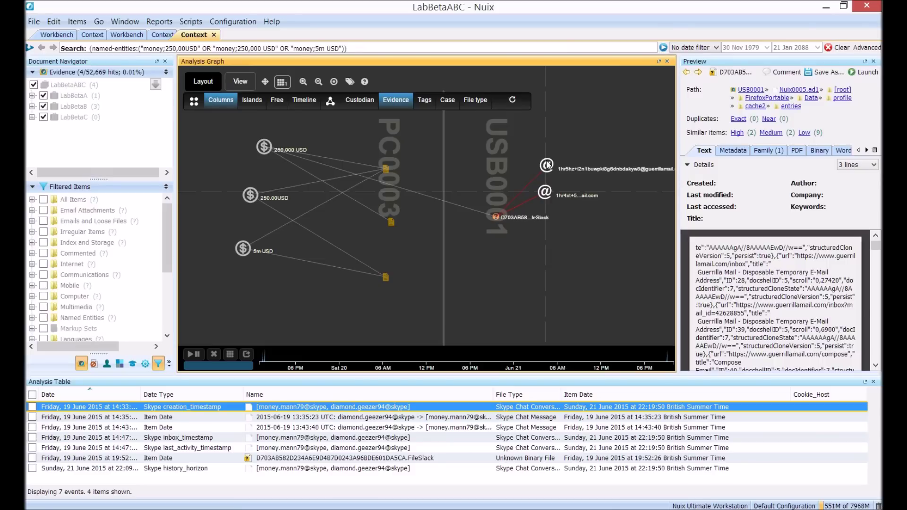
Step: Add the fragment's 10,000 USD money entity and move it to the right
right_click(495, 217)
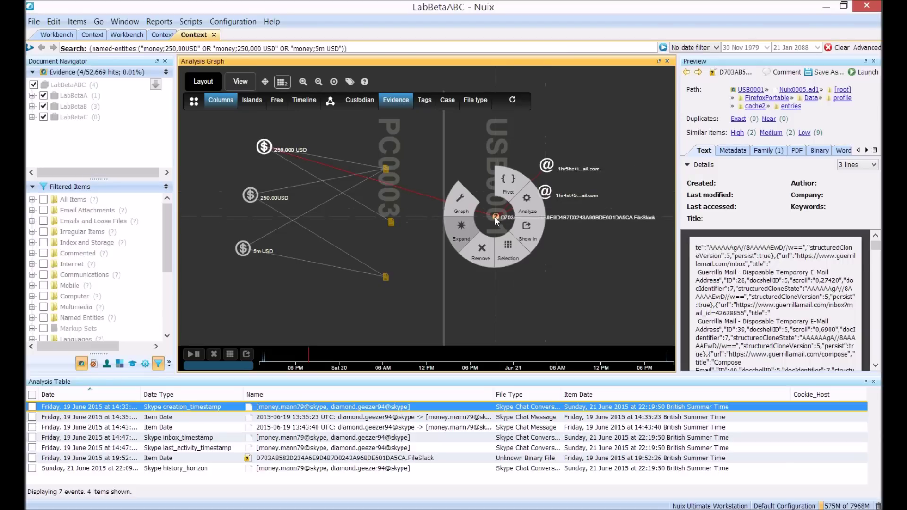
mouse_move(551, 184)
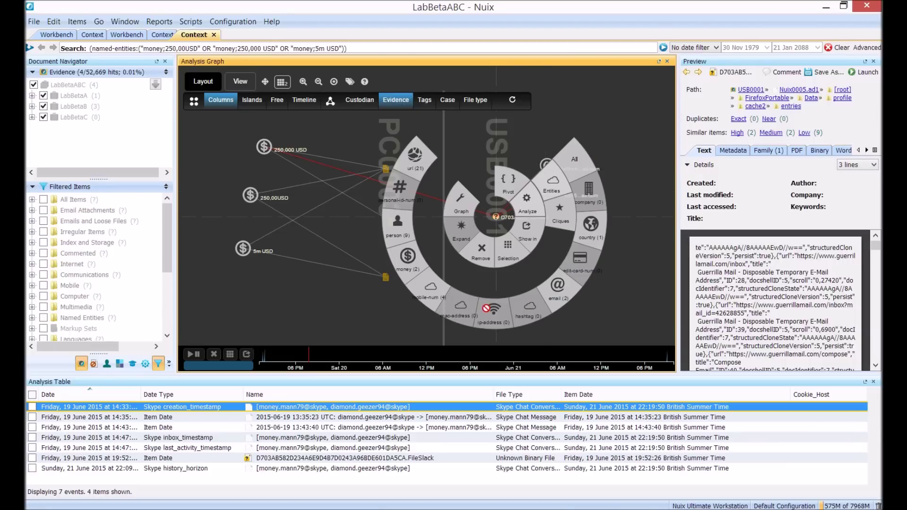
left_click(408, 259)
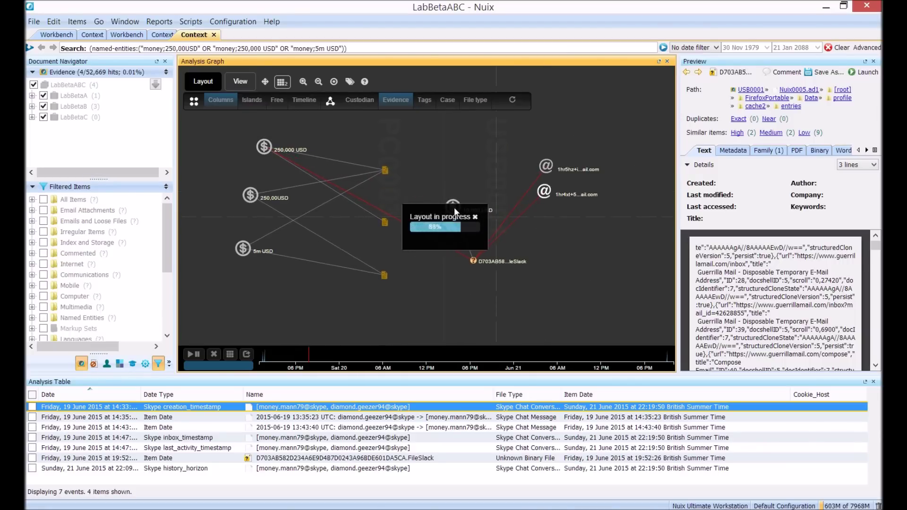
left_click_drag(455, 208, 550, 243)
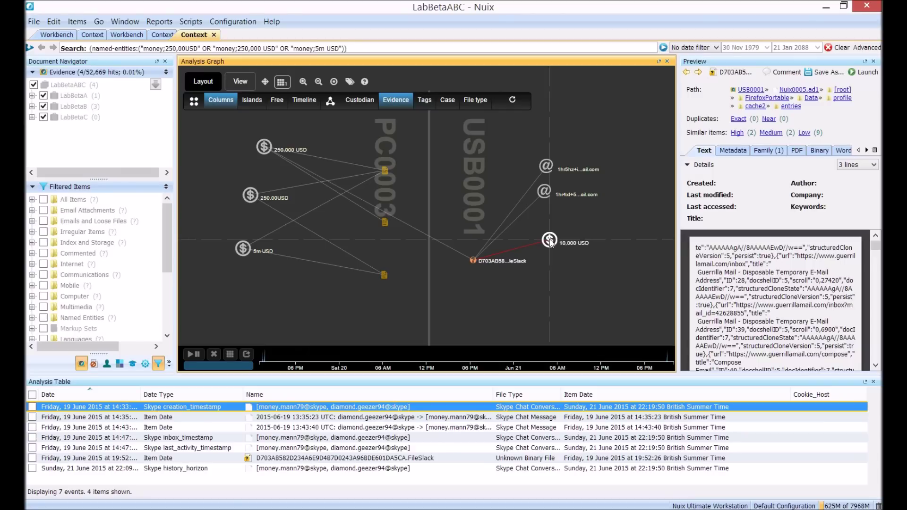
Step: Add the fragment's four mobile-num entities and spread the phone nodes out to the right
left_click(472, 260)
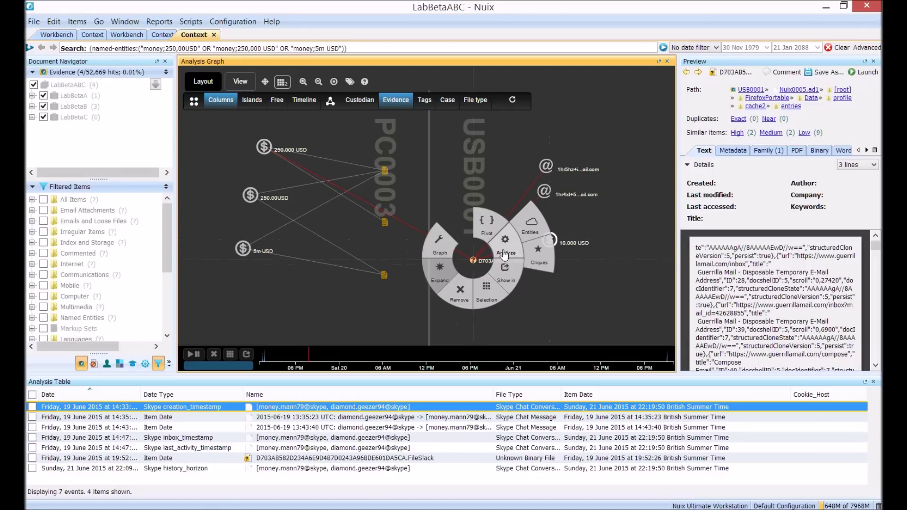
mouse_move(534, 229)
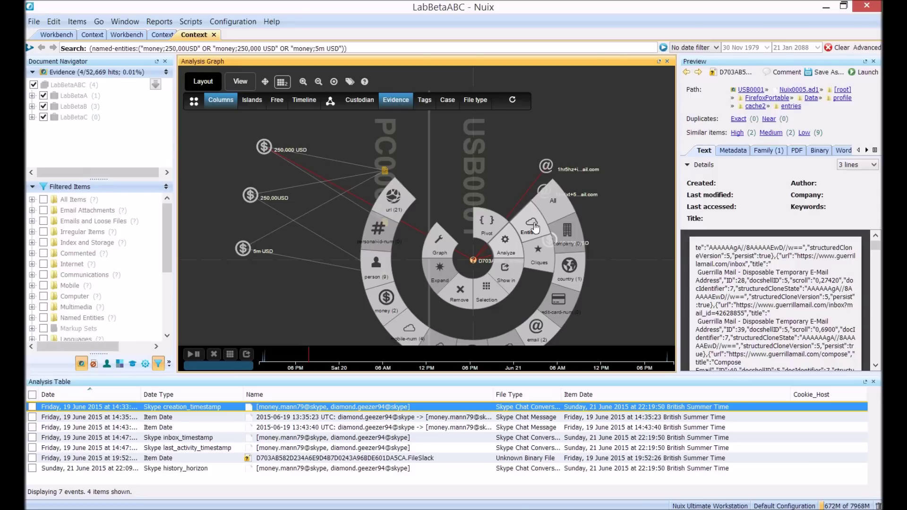
left_click(409, 333)
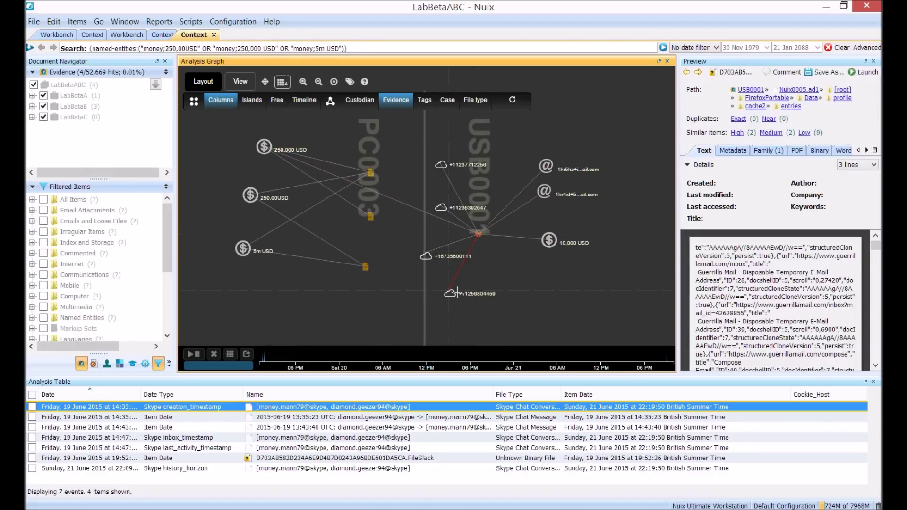
left_click_drag(452, 292, 635, 308)
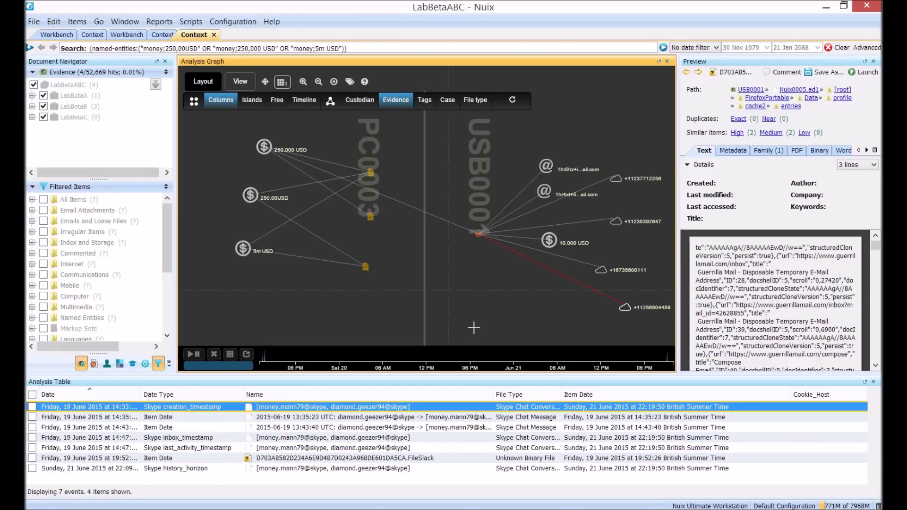
Step: Expand LabBetaC, select the four phone nodes and show their 41 items in a new context
left_click(32, 117)
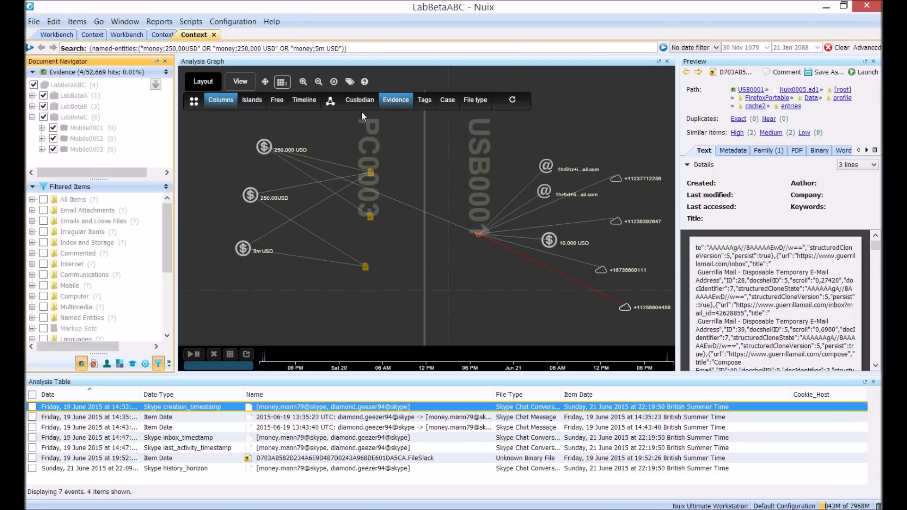
mouse_move(604, 158)
left_mouse_down()
mouse_move(597, 315)
mouse_move(653, 346)
mouse_move(592, 159)
left_mouse_up()
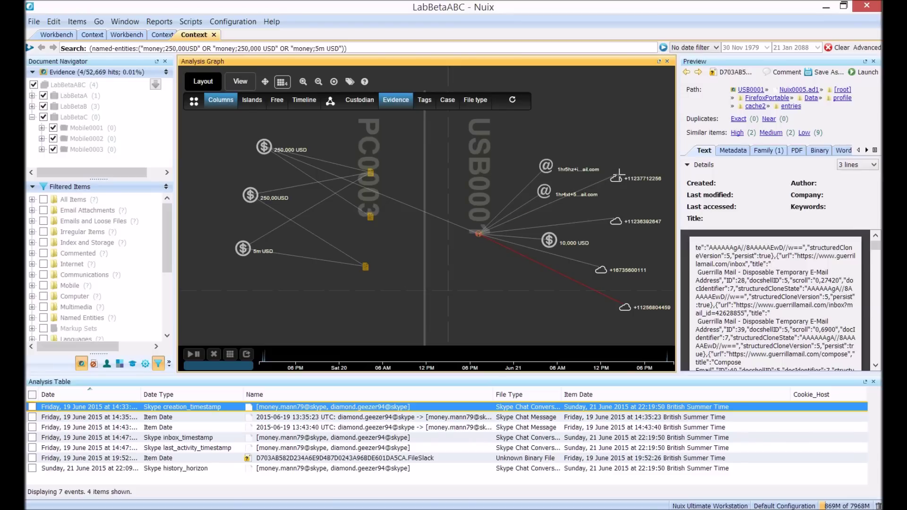
right_click(620, 180)
mouse_move(651, 190)
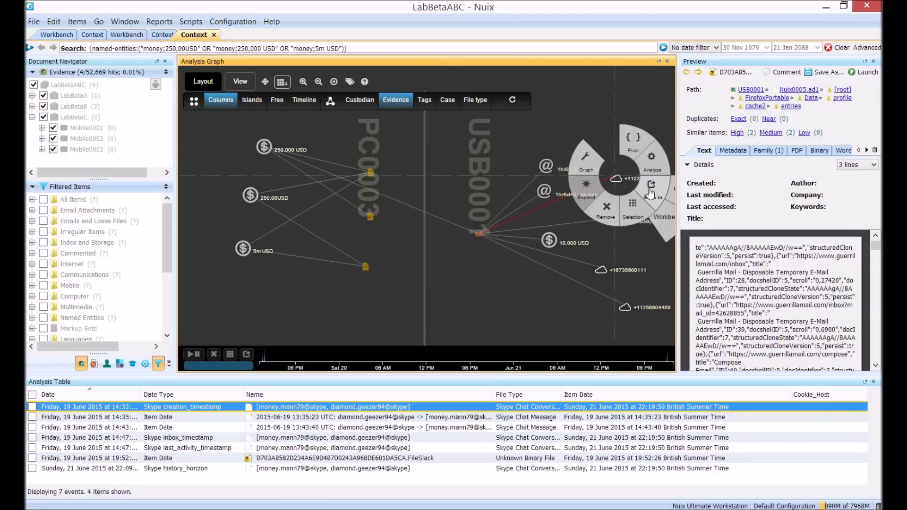
left_click(669, 197)
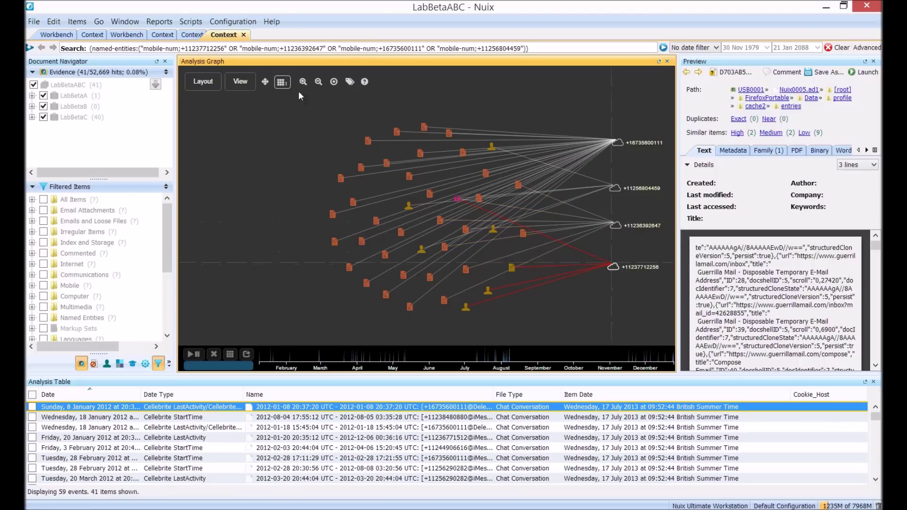
Step: Apply the Columns > Evidence layout to the mobile-number graph
left_click(207, 82)
left_click(395, 97)
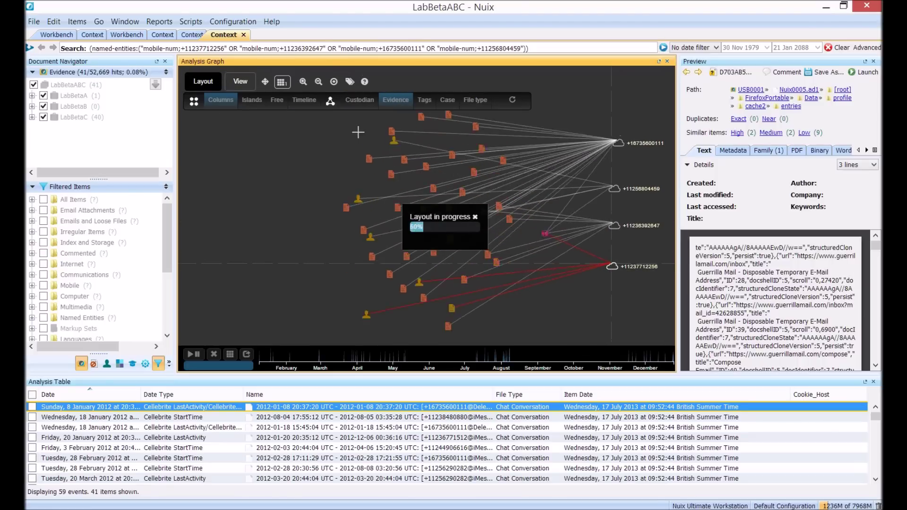